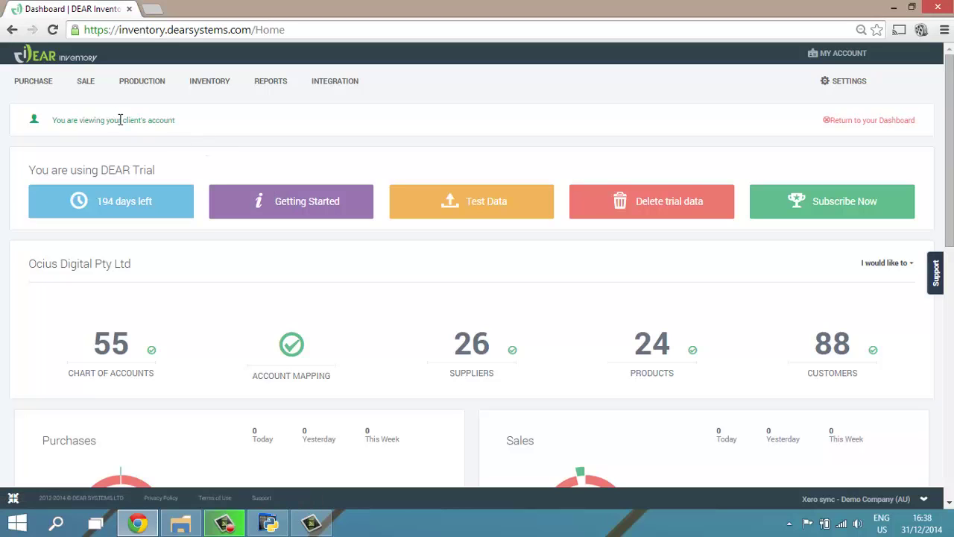
- Create a new customer record and enter the customer's name
click(86, 84)
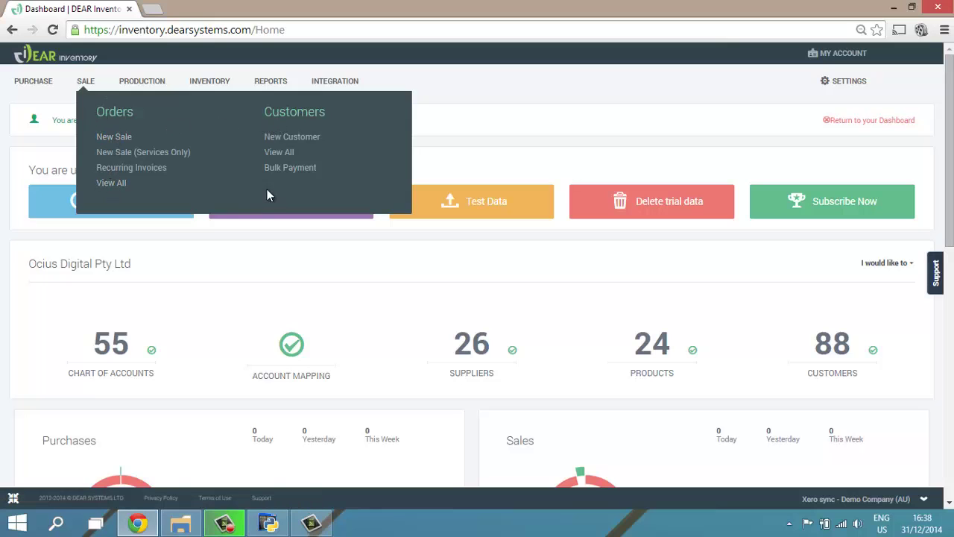
click(279, 136)
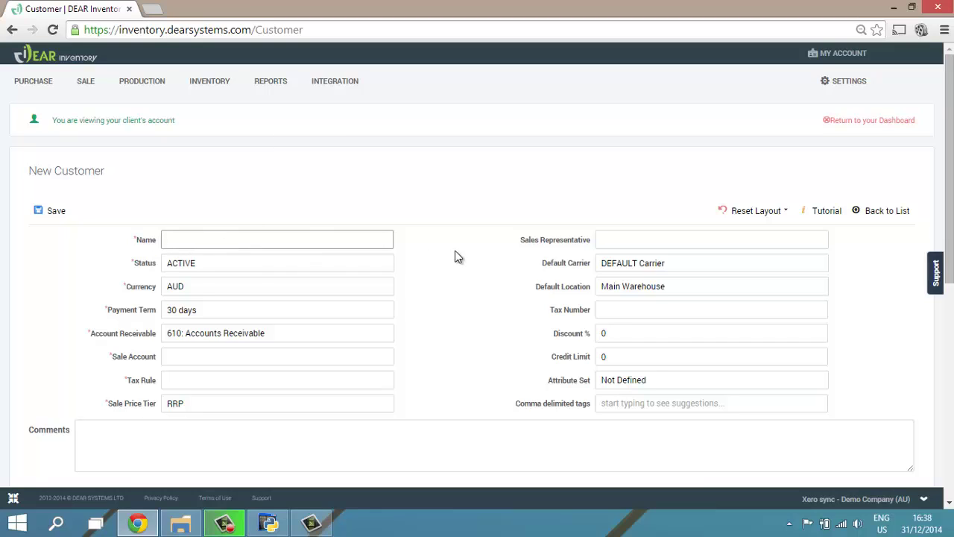
text(Bob The Builder)
- Review the available Status and Currency options and the Payment Term field for the new customer
click(200, 262)
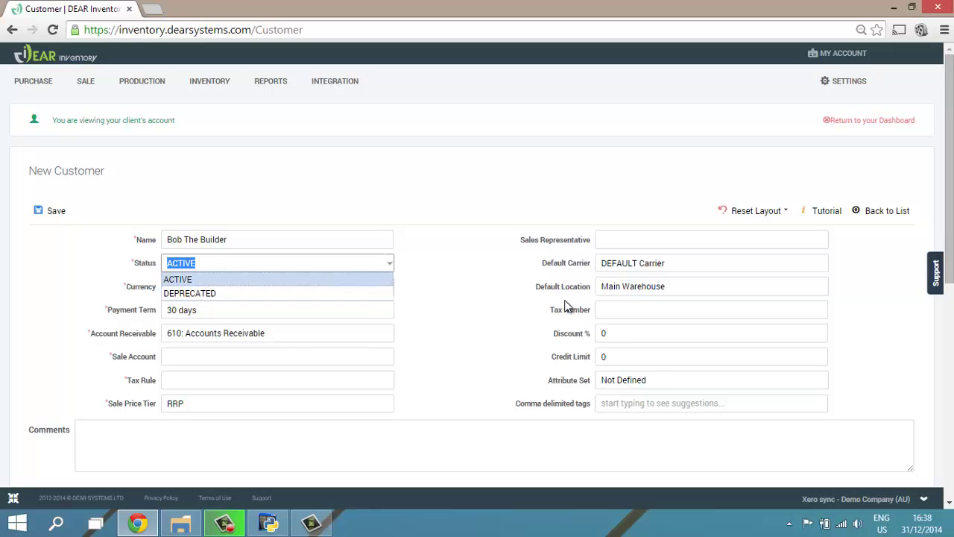
click(442, 255)
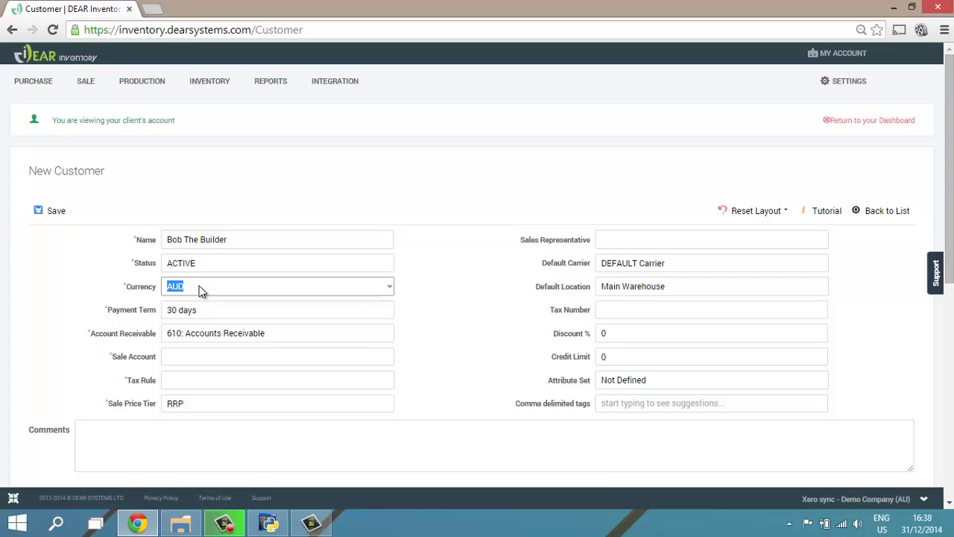
click(385, 287)
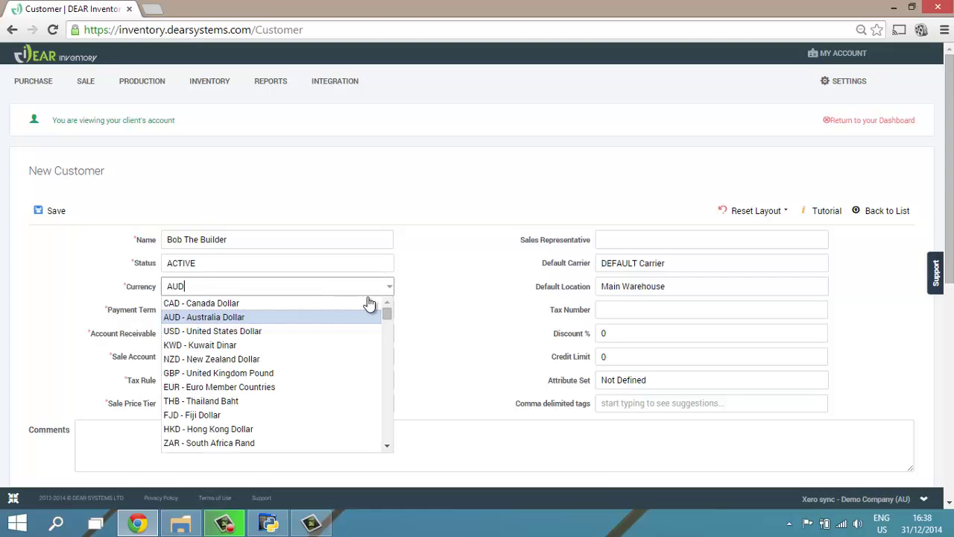
drag(383, 319, 401, 306)
click(420, 281)
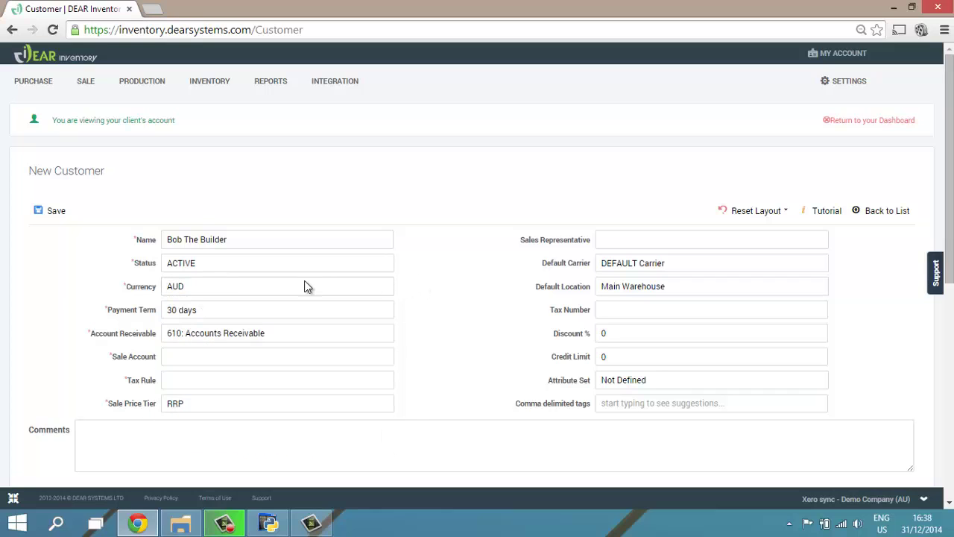
click(195, 313)
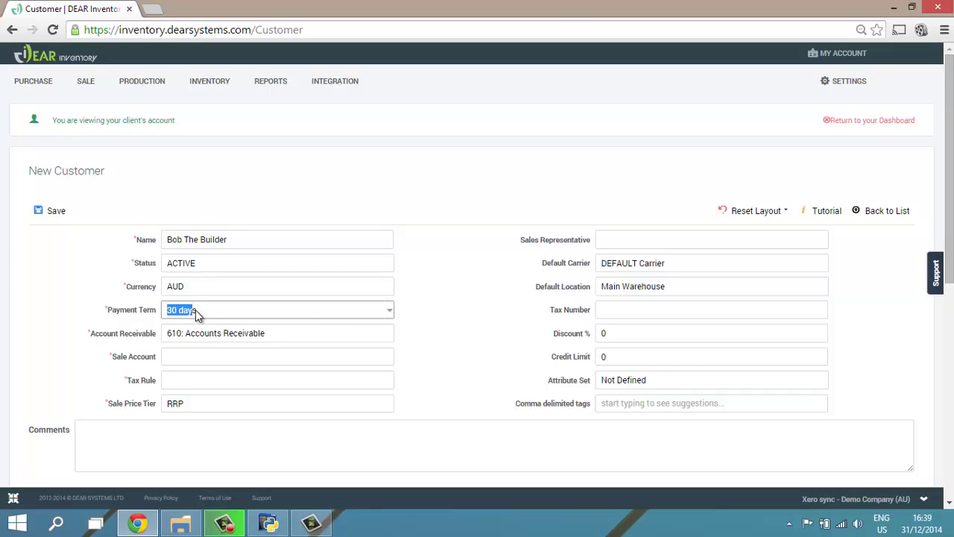
click(392, 310)
click(422, 305)
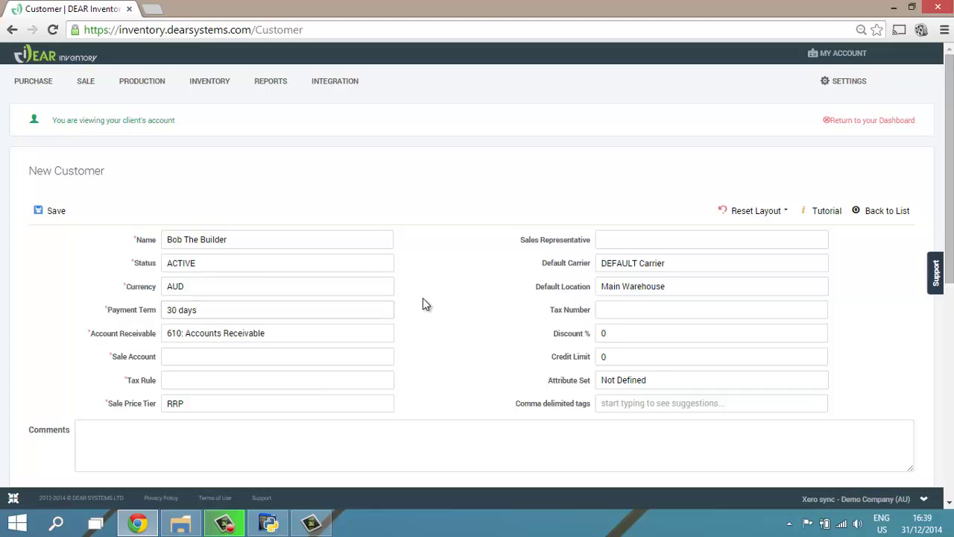
- Open the Reference Books in a separate tab, locate the Payment Terms entry, and return to the new customer form
mouse_move(846, 87)
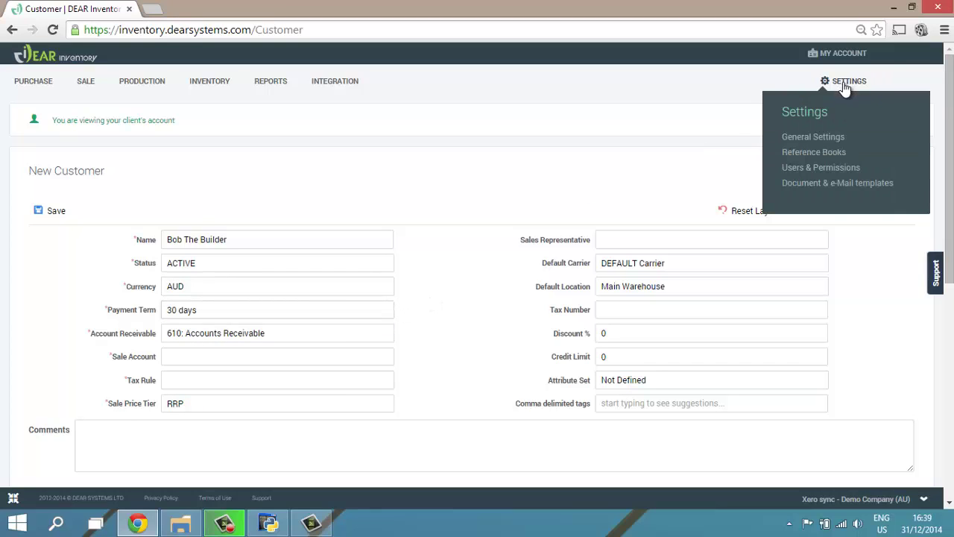
middle_click(826, 153)
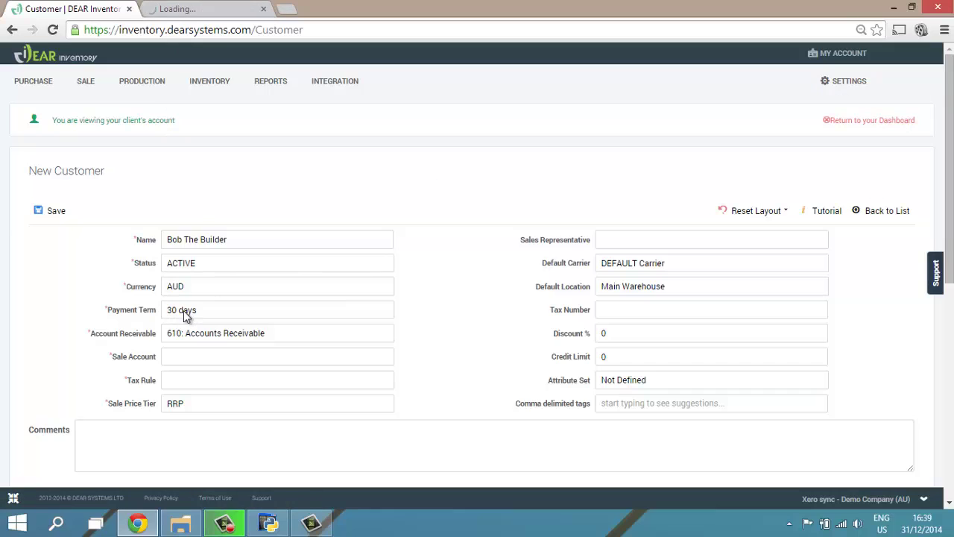
click(191, 9)
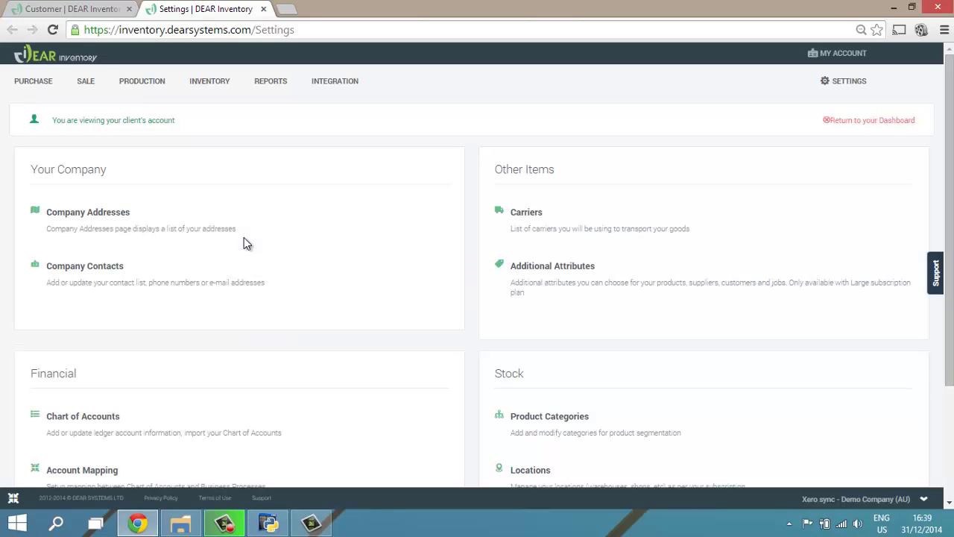
scroll(246, 242, down, 2)
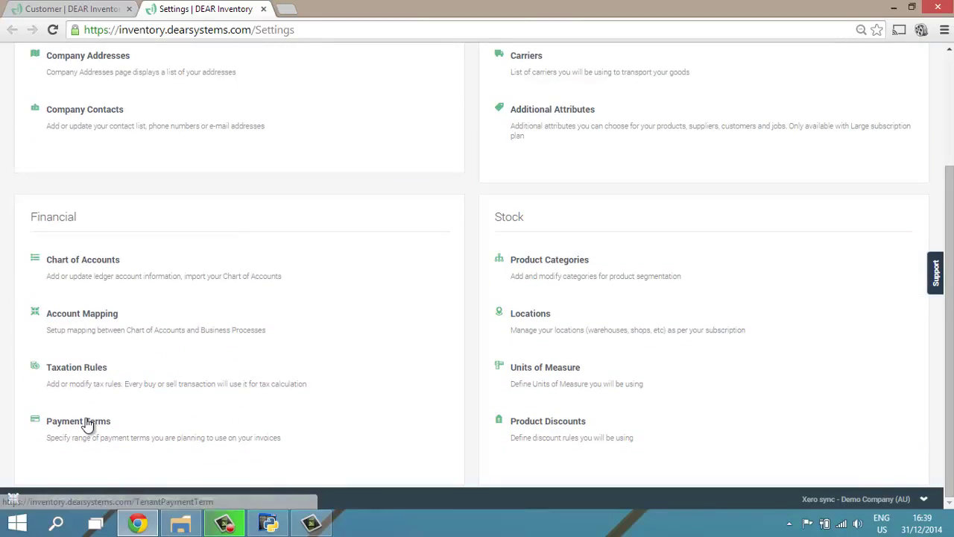
scroll(85, 424, up, 1)
scroll(85, 424, up, 1)
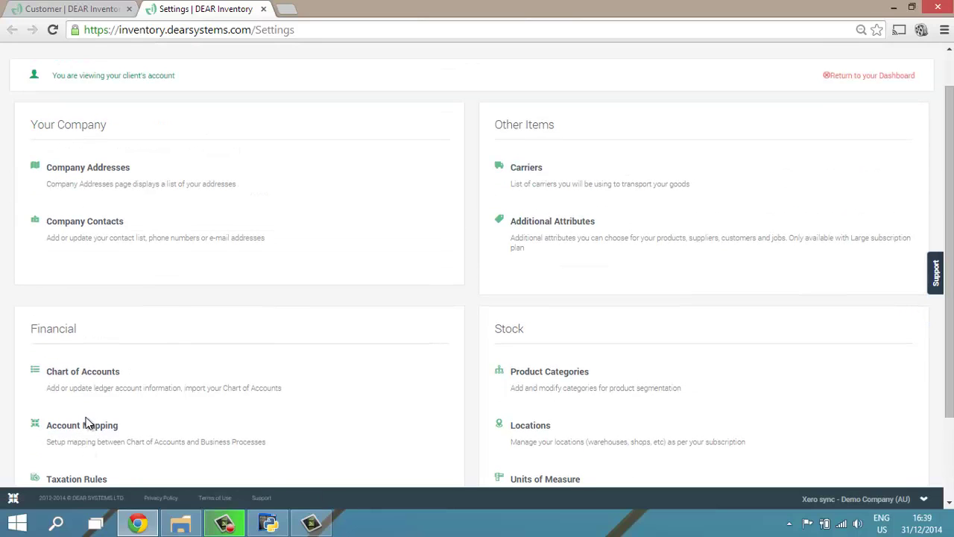
click(74, 8)
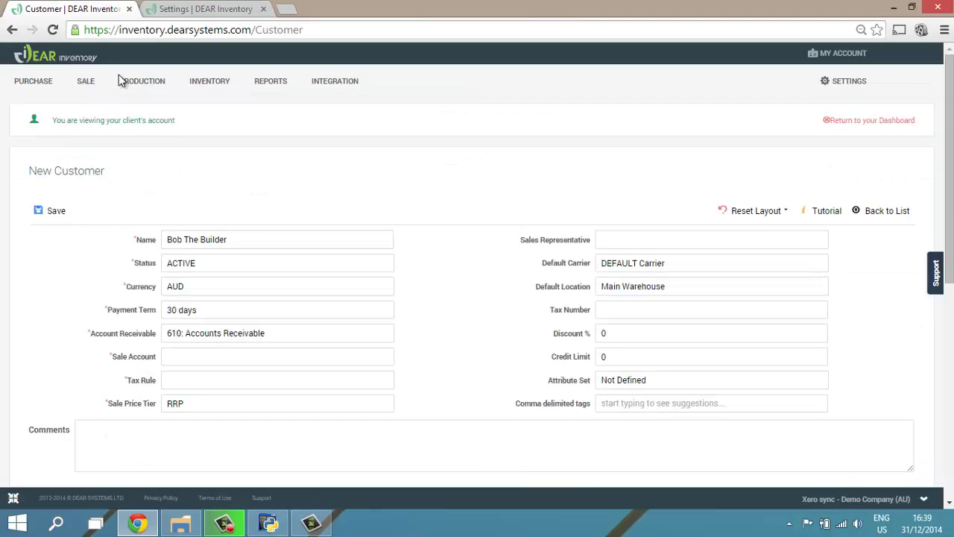
- Set the customer's Sale Account to 200: Sales and the Tax Rule to GST on Income
click(181, 358)
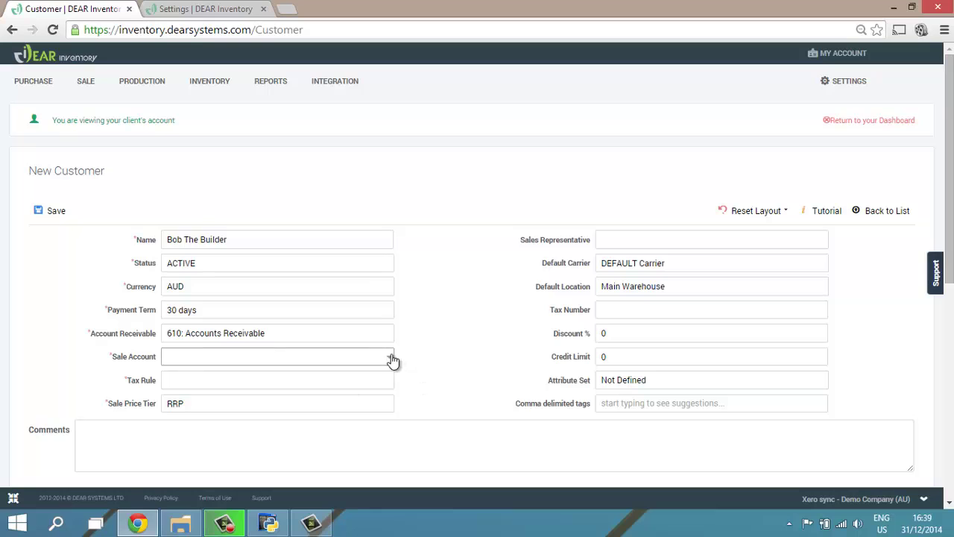
click(389, 358)
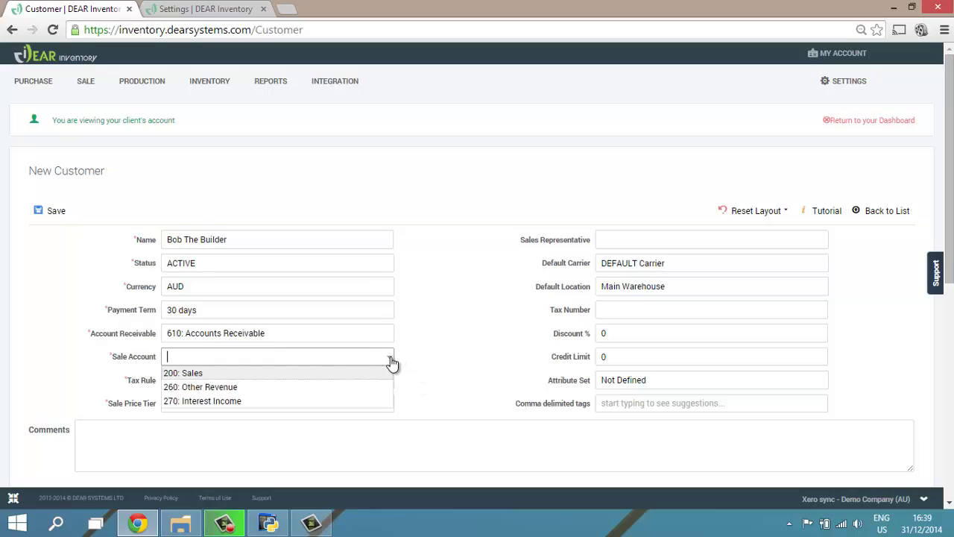
click(186, 374)
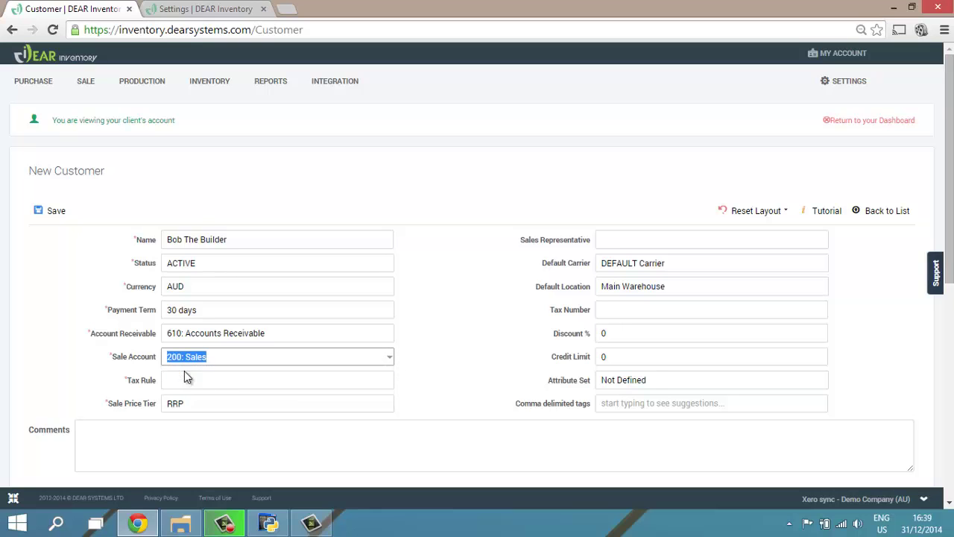
click(226, 381)
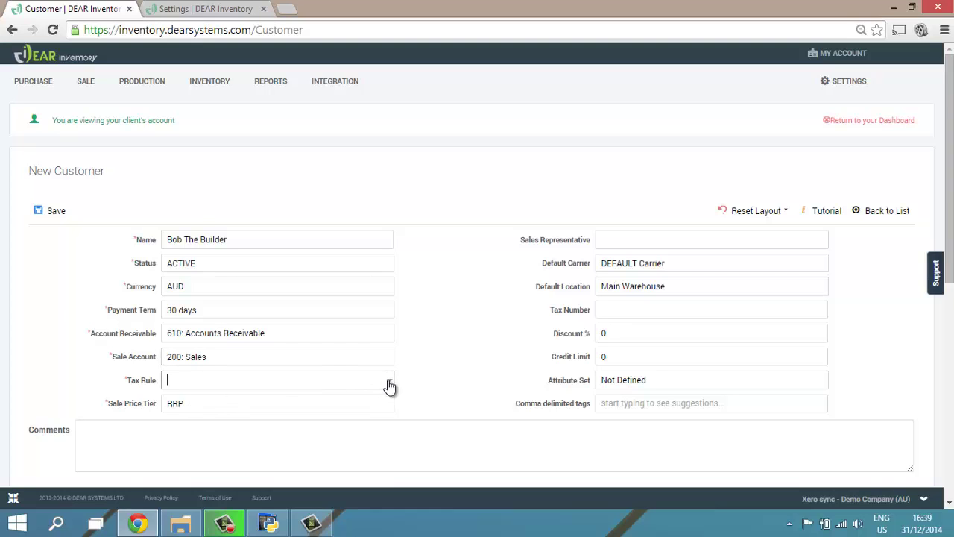
click(388, 385)
click(204, 451)
click(449, 370)
- Review the available Sale Price Tier options for the customer
scroll(450, 372, down, 1)
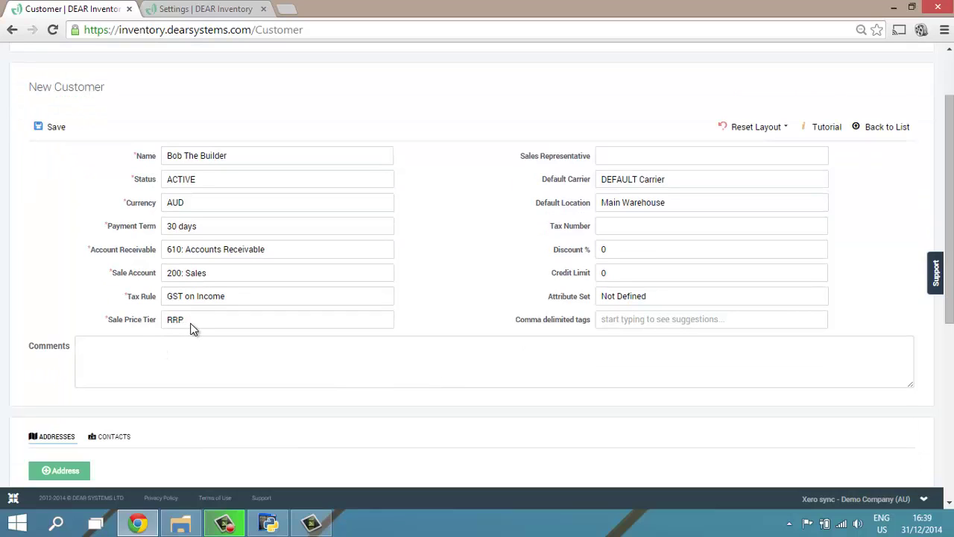
click(390, 322)
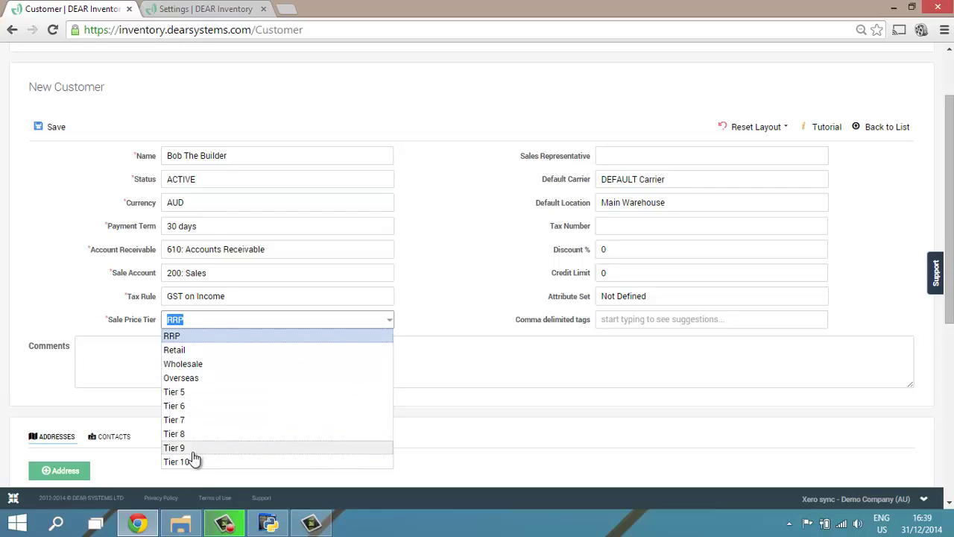
click(460, 210)
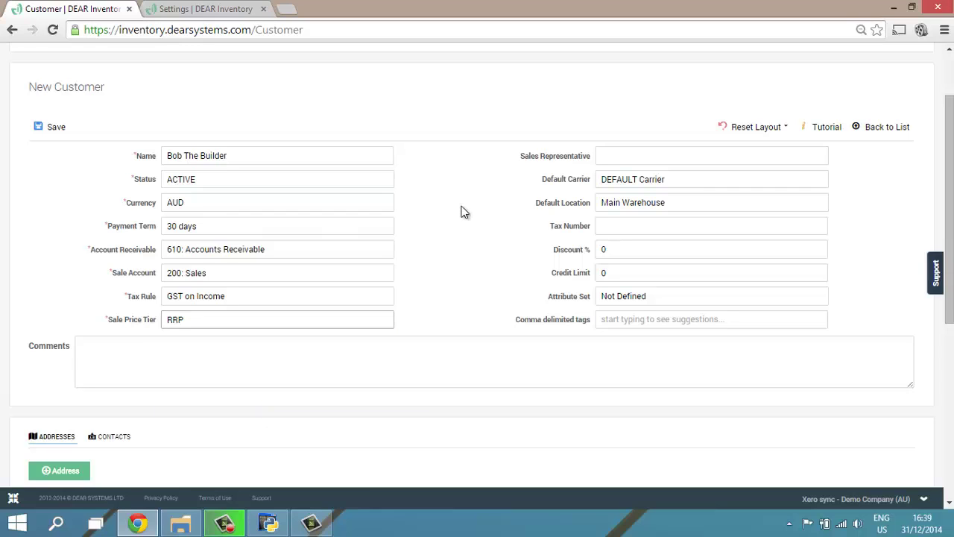
- Check the Sales Representative choices and open Company Contacts in the reference books tab, where representatives are maintained
scroll(462, 212, up, 1)
scroll(461, 212, up, 1)
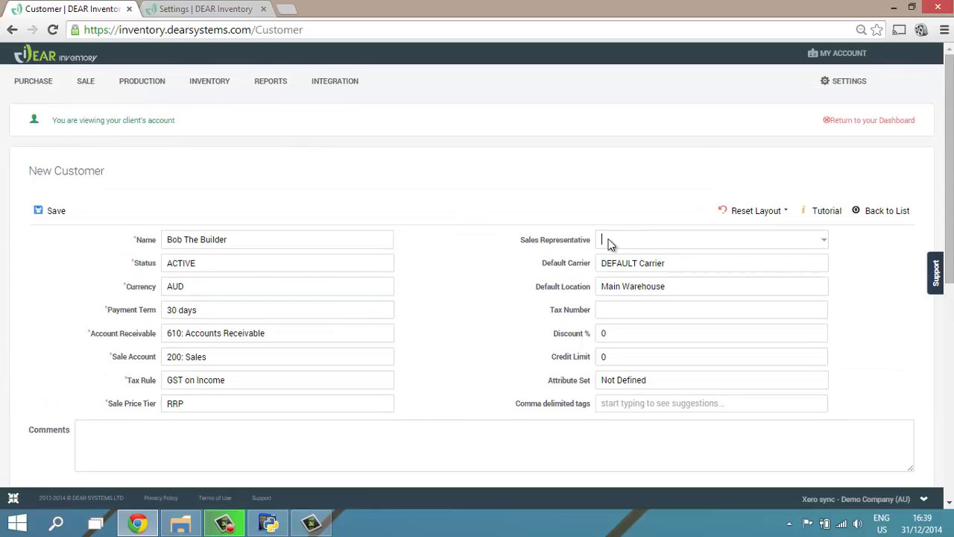
click(825, 239)
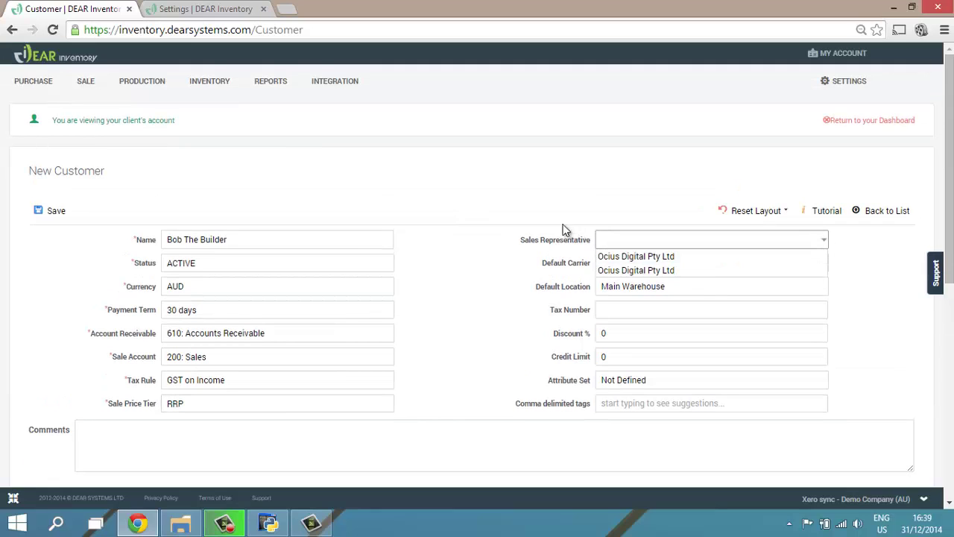
click(231, 8)
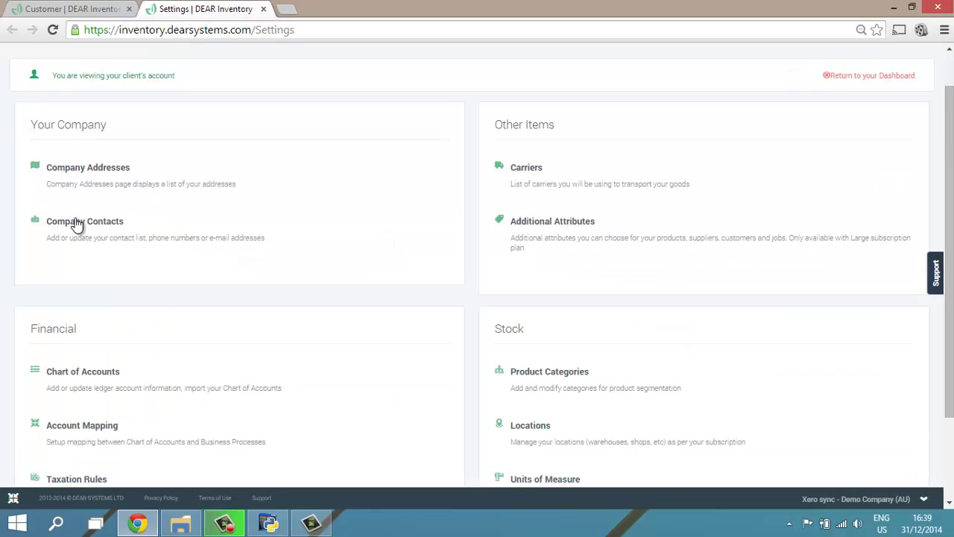
click(110, 224)
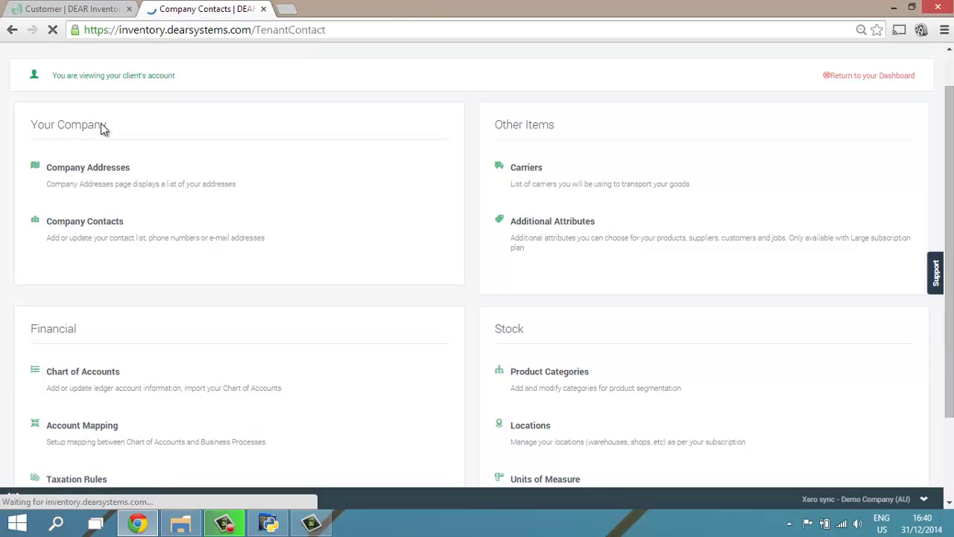
click(93, 6)
- Inspect the customer's Default Carrier, Tax Number, Discount %, Credit Limit and Attribute Set fields
click(677, 262)
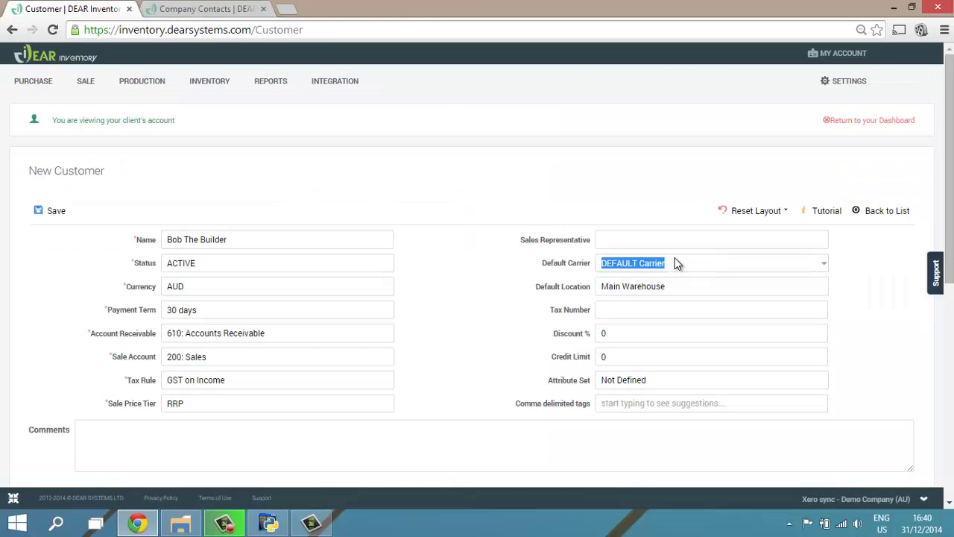
click(825, 269)
click(828, 268)
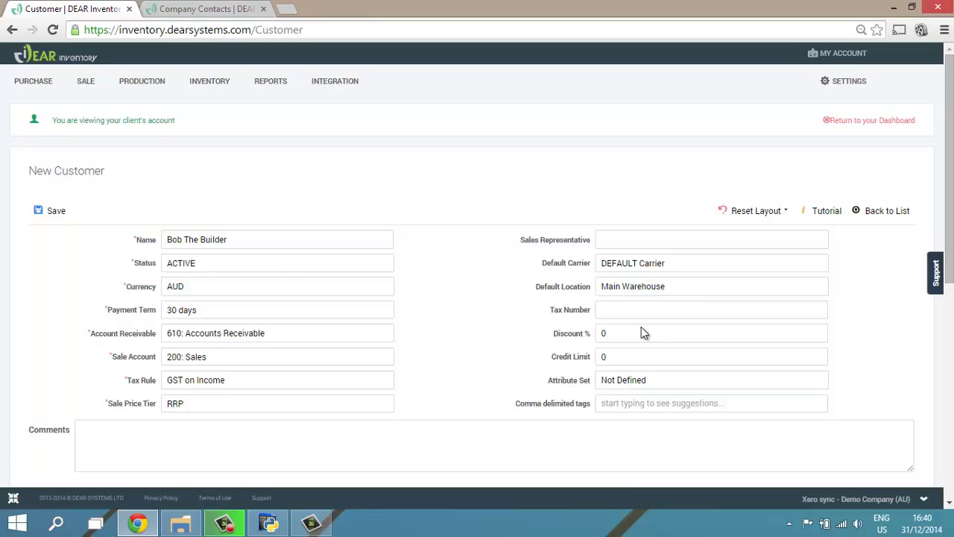
click(625, 312)
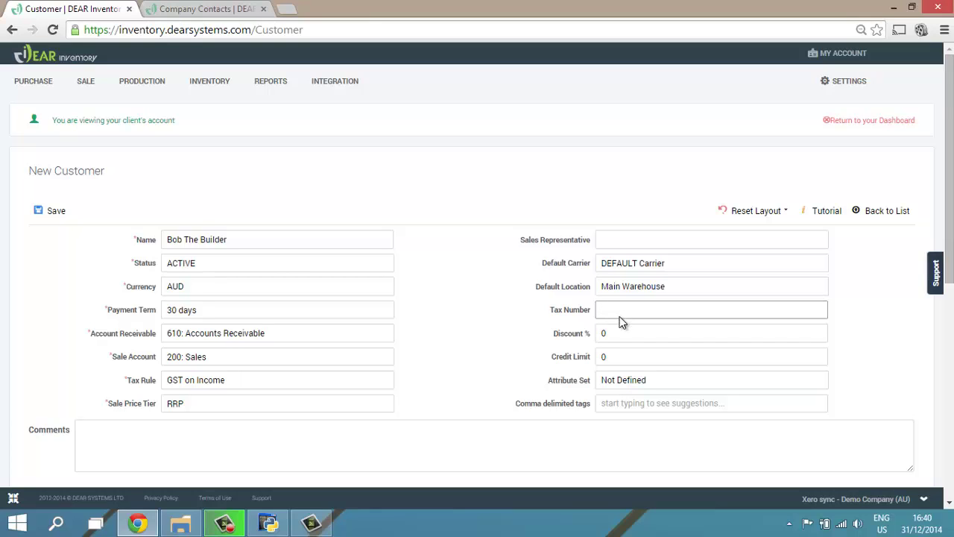
click(605, 334)
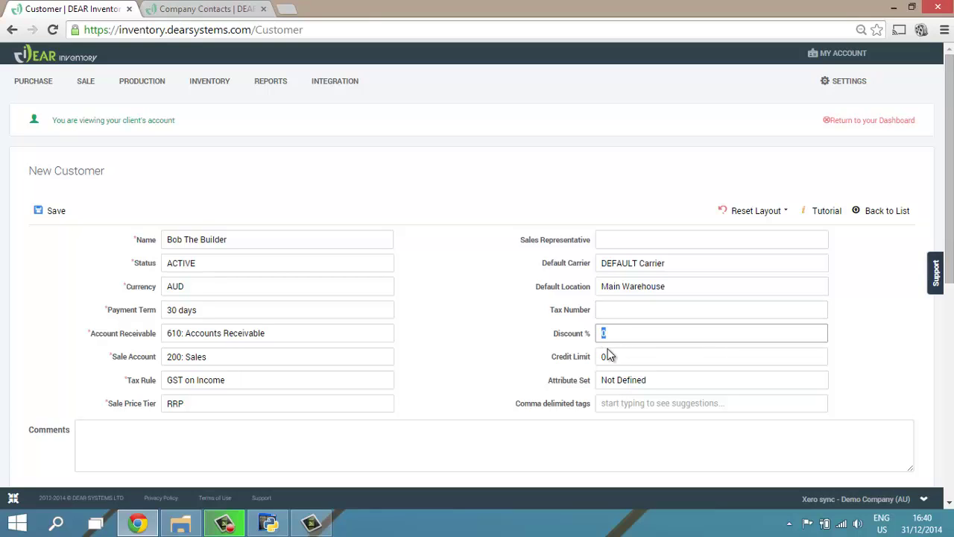
click(641, 359)
click(692, 381)
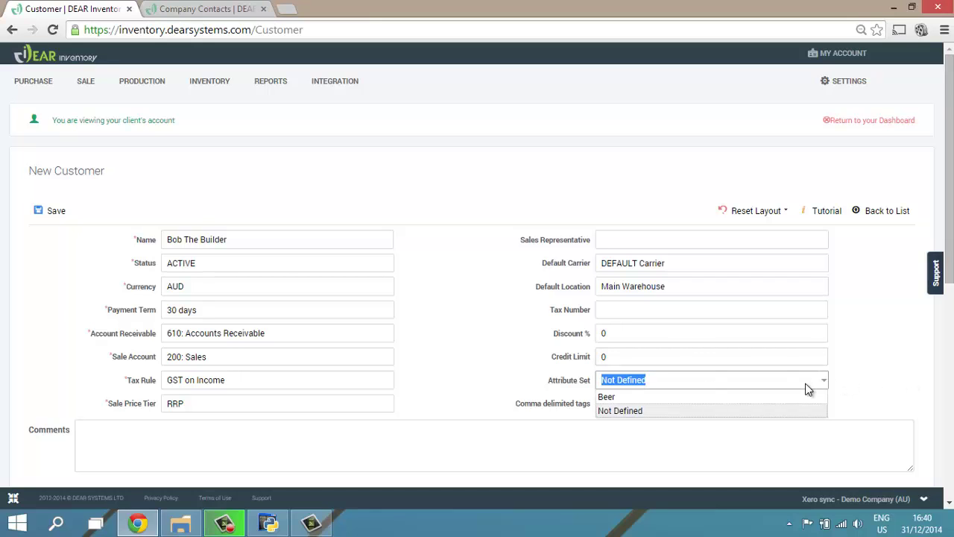
- Tag the customer as vip in the comma delimited tags
scroll(685, 311, down, 2)
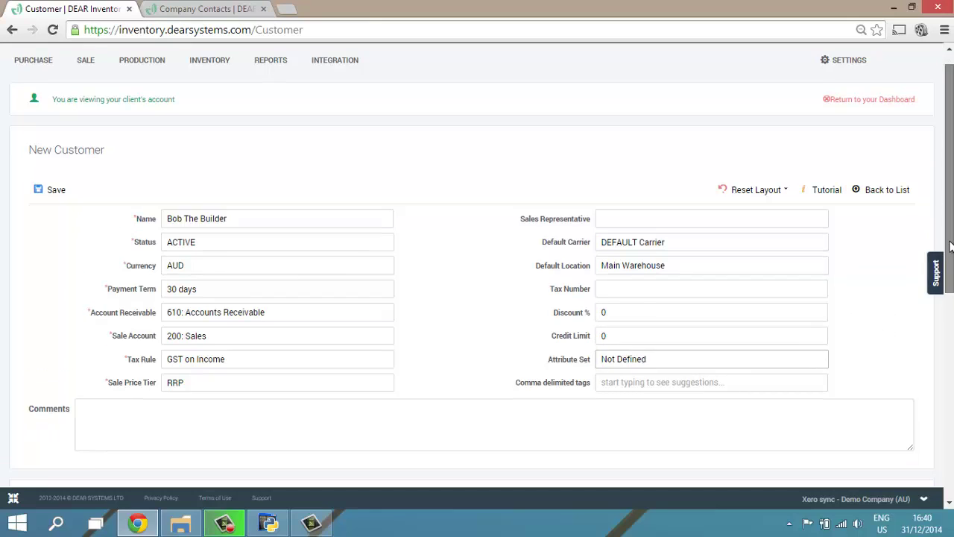
click(685, 300)
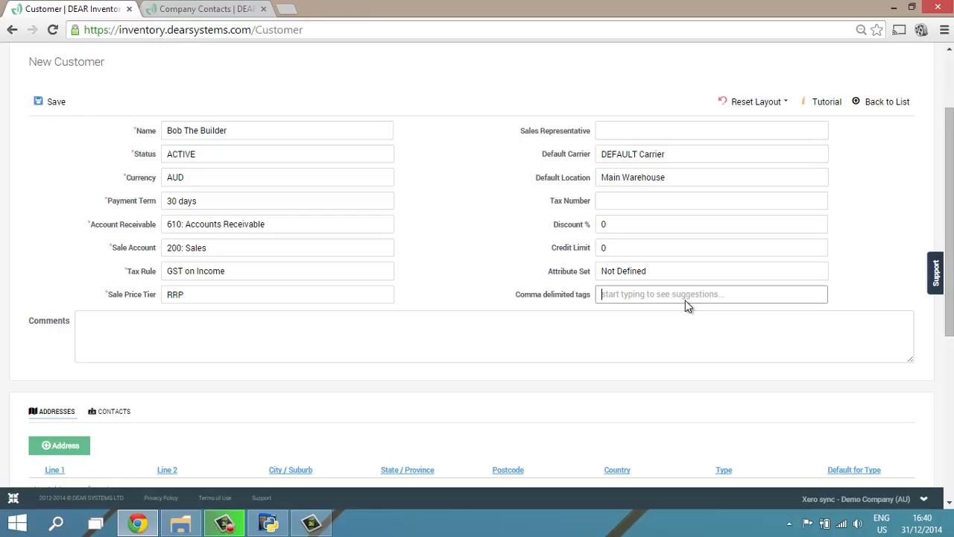
text(vip)
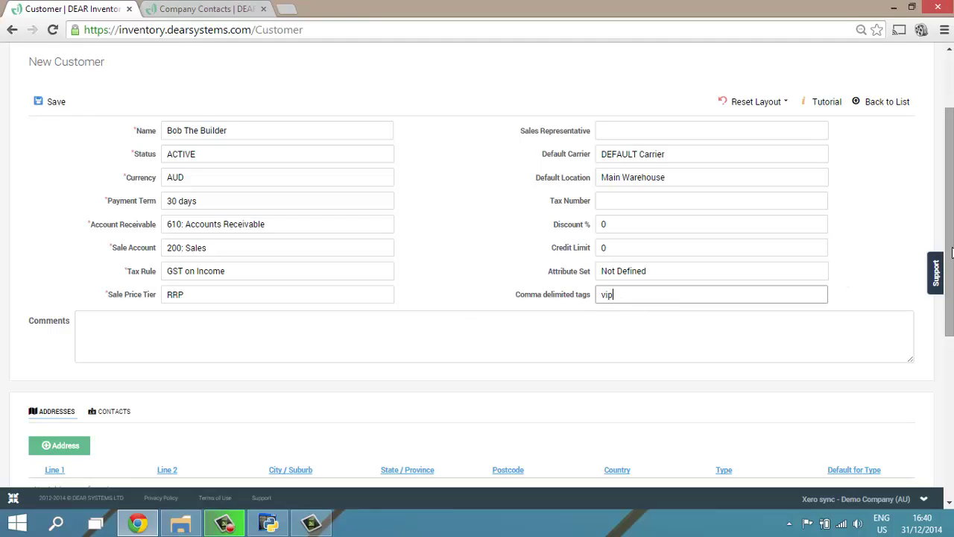
- Add a new address entry for the customer and fill in its street line and city
scroll(950, 254, down, 2)
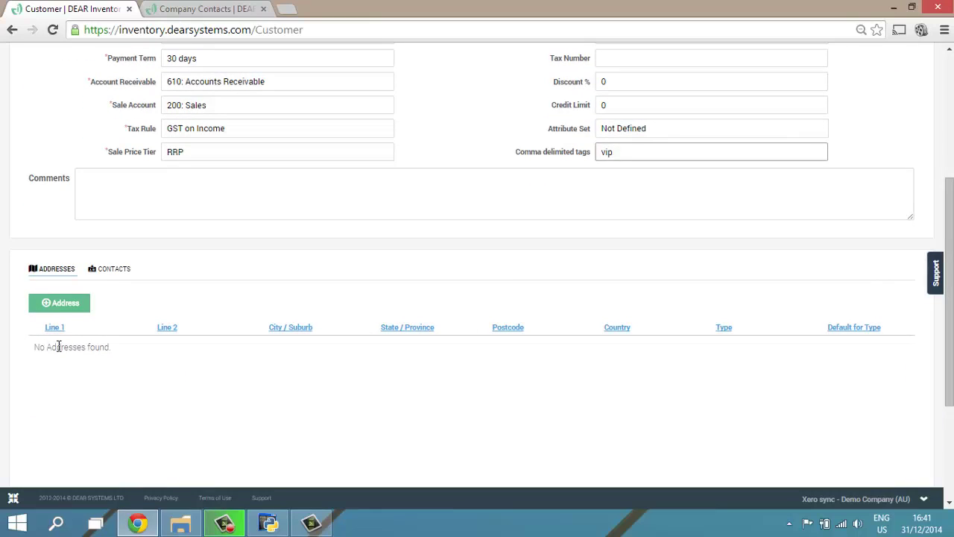
click(64, 308)
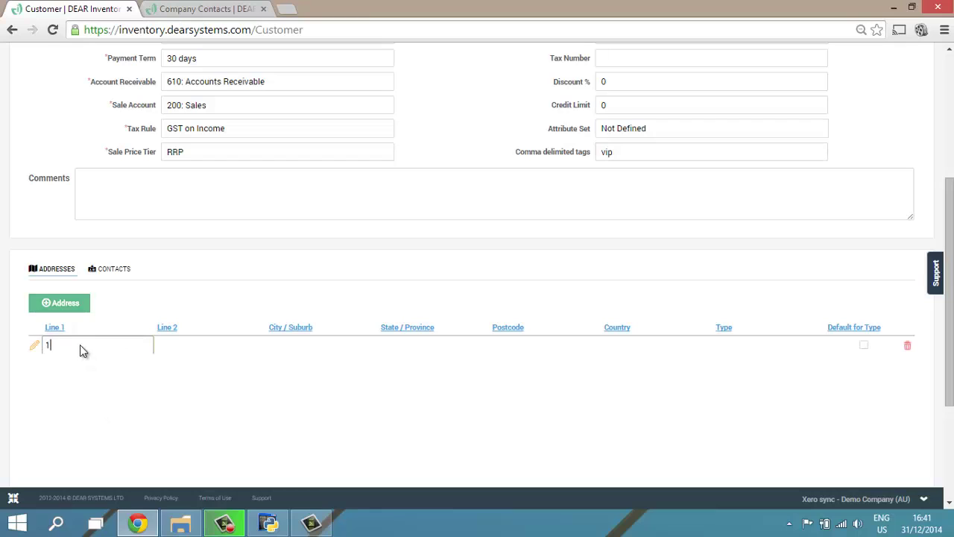
text(12 Blue Street)
key(Tab)
key(Tab)
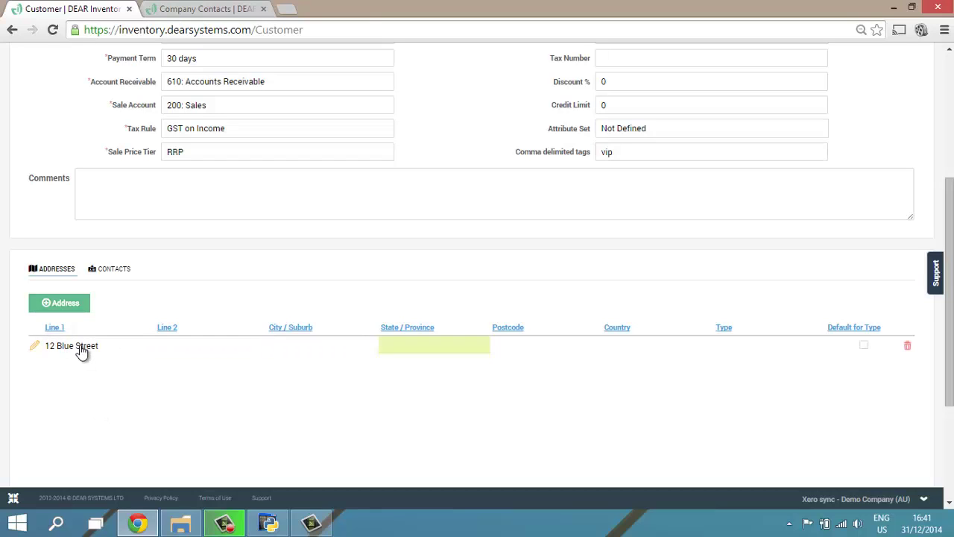
text(Melbourne)
key(Tab)
- Fill in the new address's state and postcode, and set its country to Australia
text(VI)
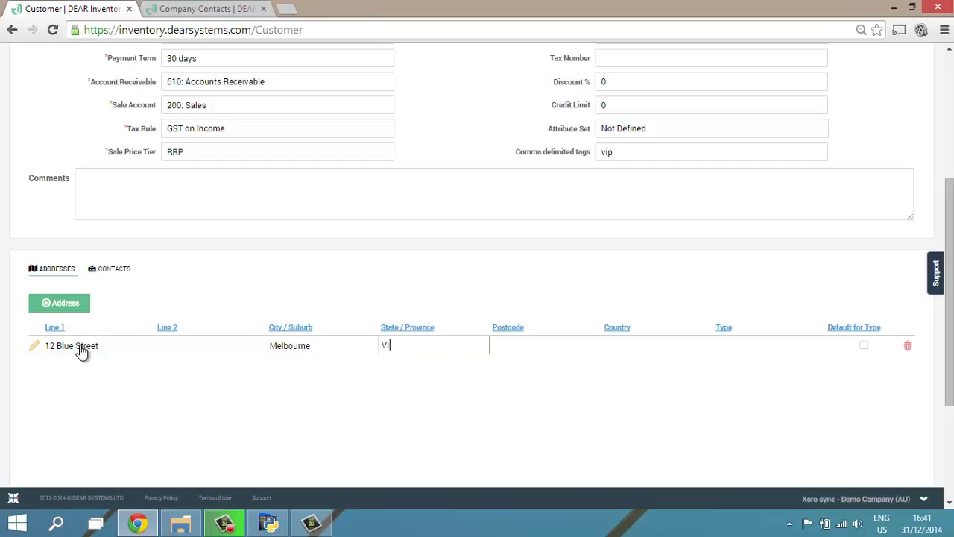
text(C)
key(Tab)
text(3000)
key(Tab)
text(Australia)
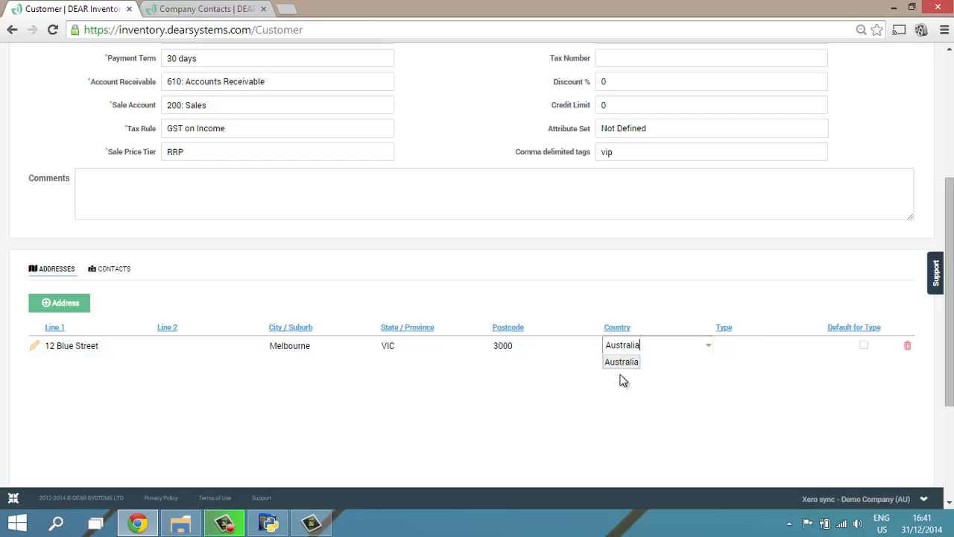
click(616, 362)
- Set the address type to Billing and make it the default for that type
click(796, 351)
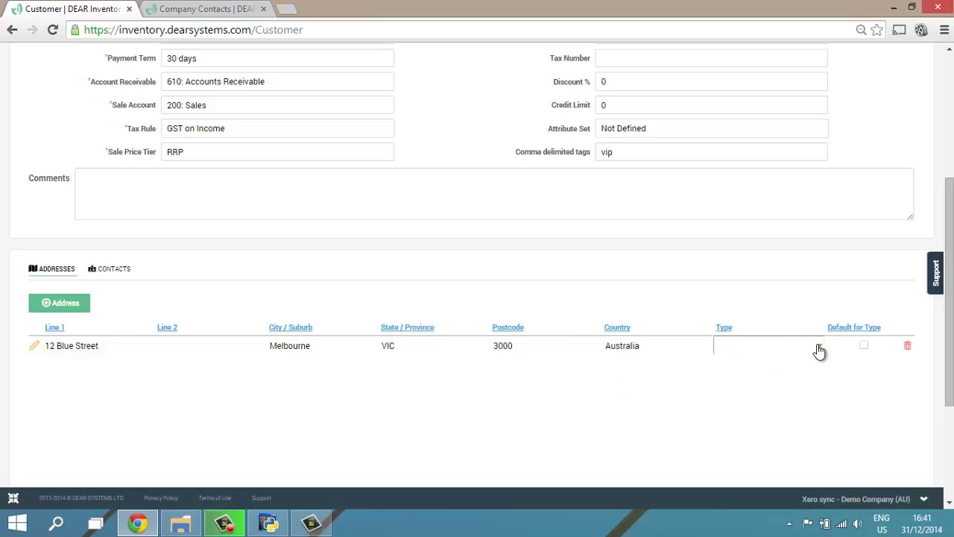
click(819, 350)
click(762, 365)
click(867, 351)
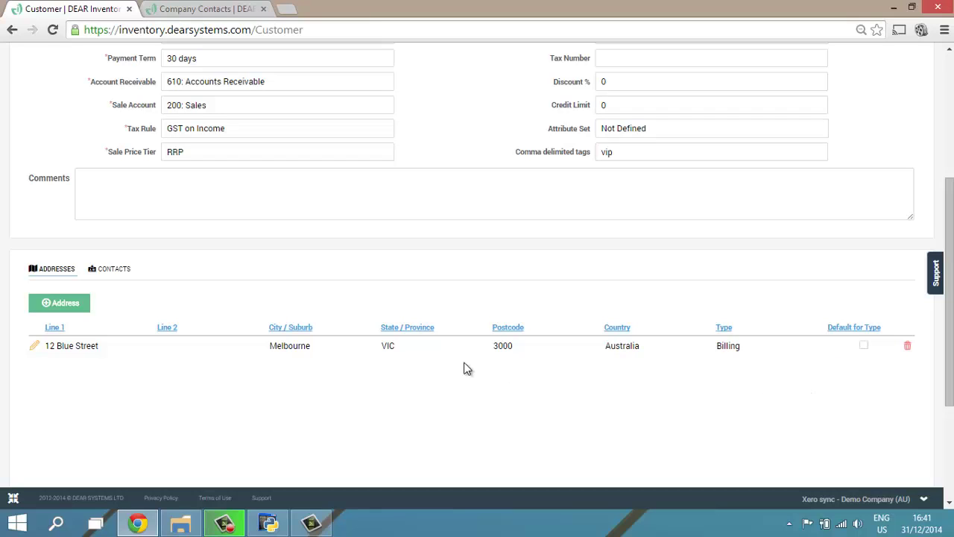
click(865, 347)
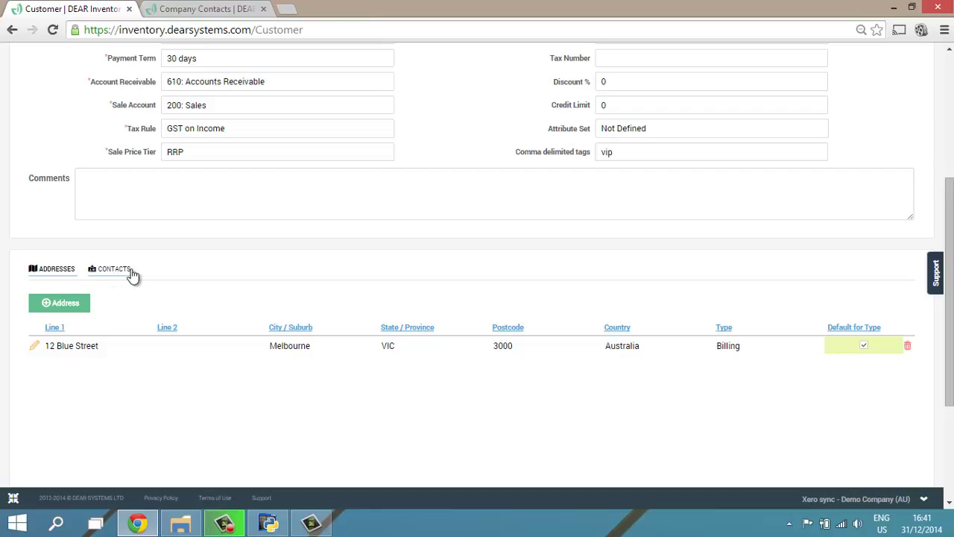
- Change the customer's Name to Bob The Builders Pty Ltd and save the new customer record
scroll(951, 227, up, 3)
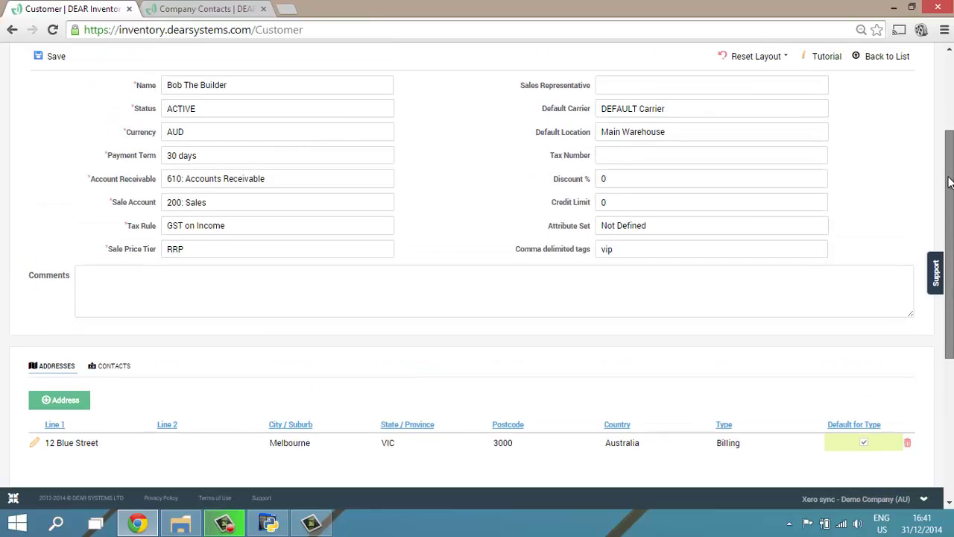
triple_click(294, 101)
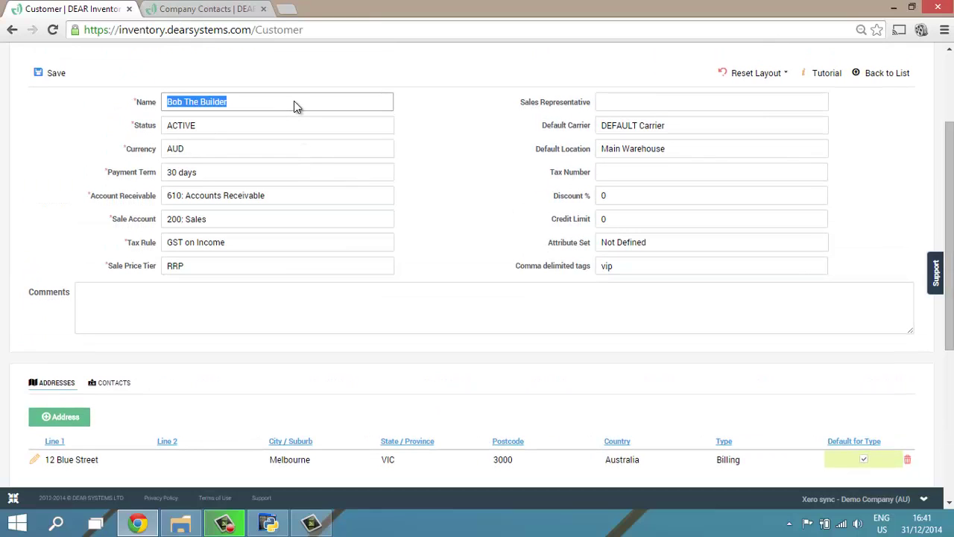
click(294, 101)
text(s Pty Ltd)
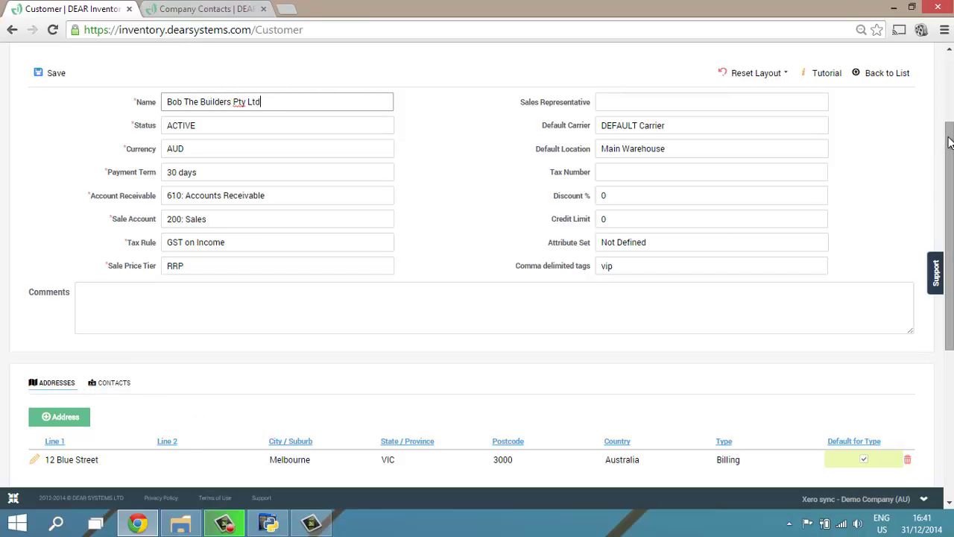
drag(949, 141, 949, 93)
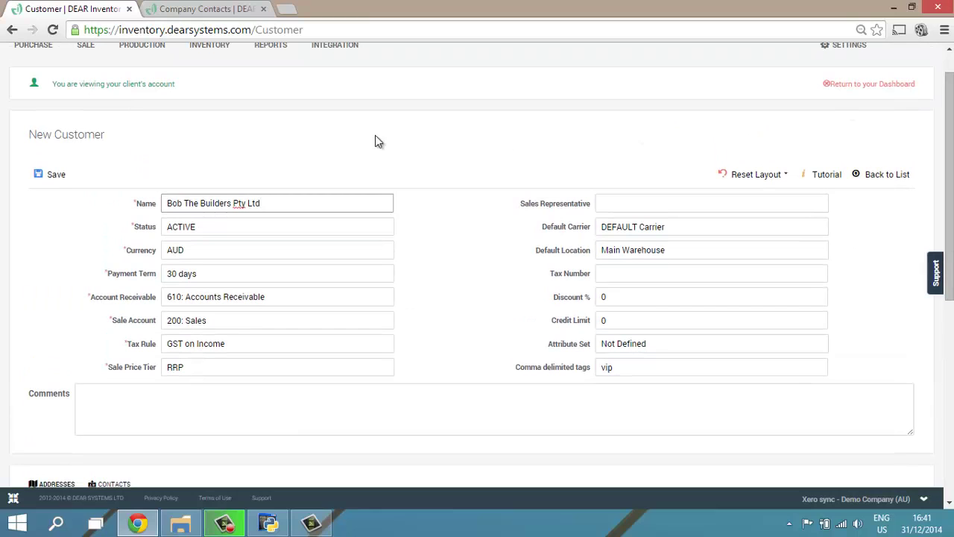
click(45, 179)
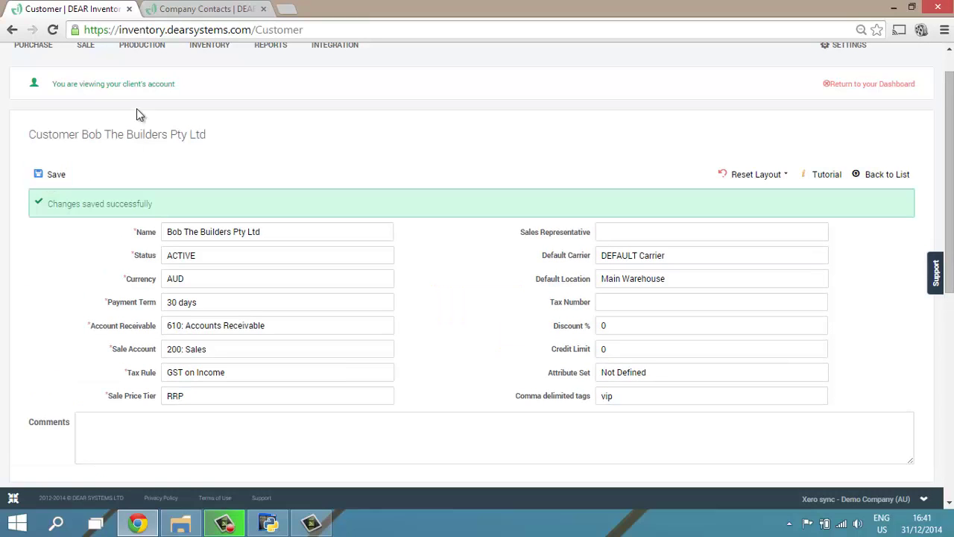
- Start a new supplier record from the purchase area's supplier options
scroll(58, 63, up, 1)
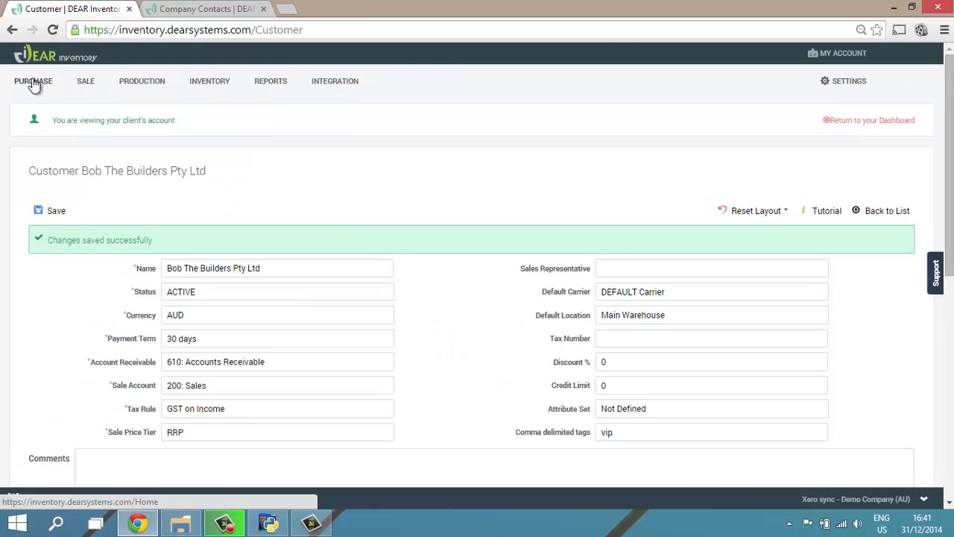
mouse_move(33, 84)
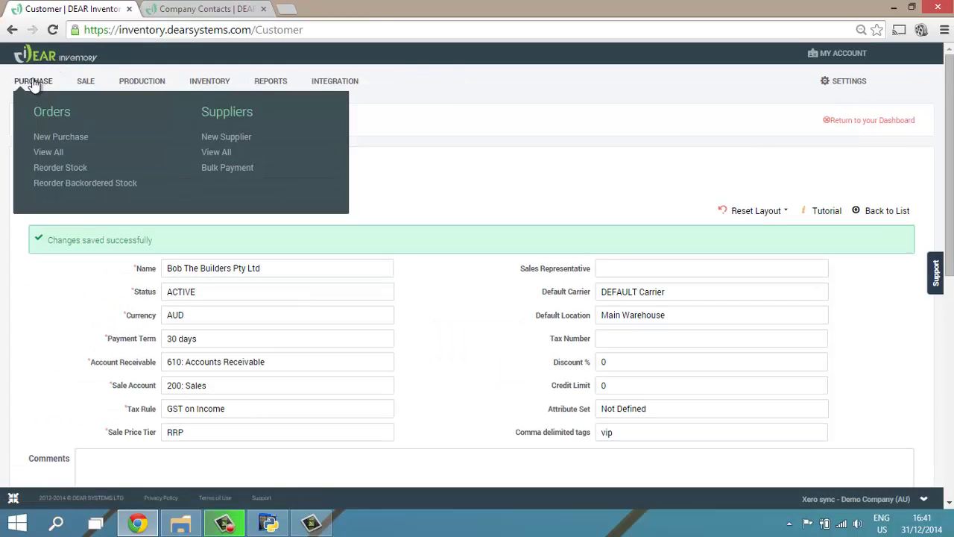
click(237, 137)
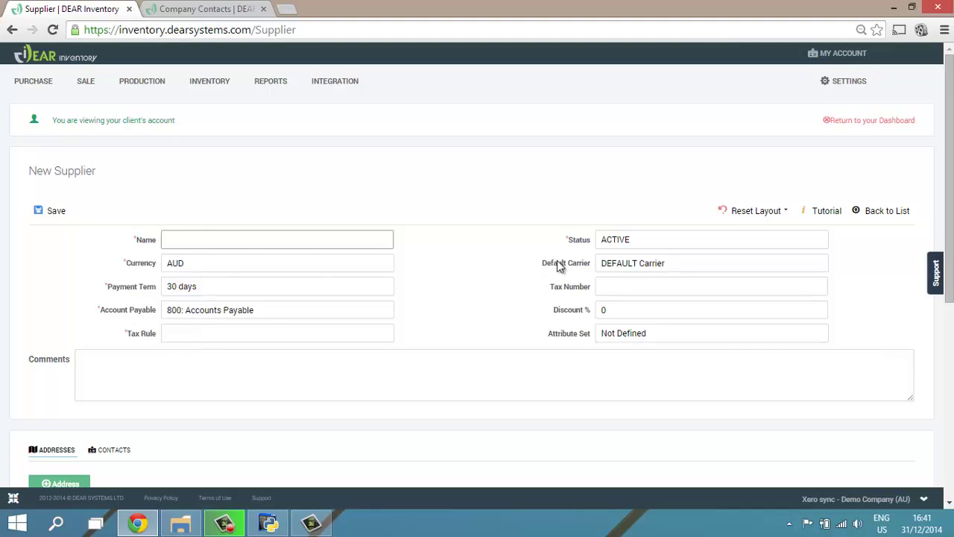
scroll(392, 343, down, 1)
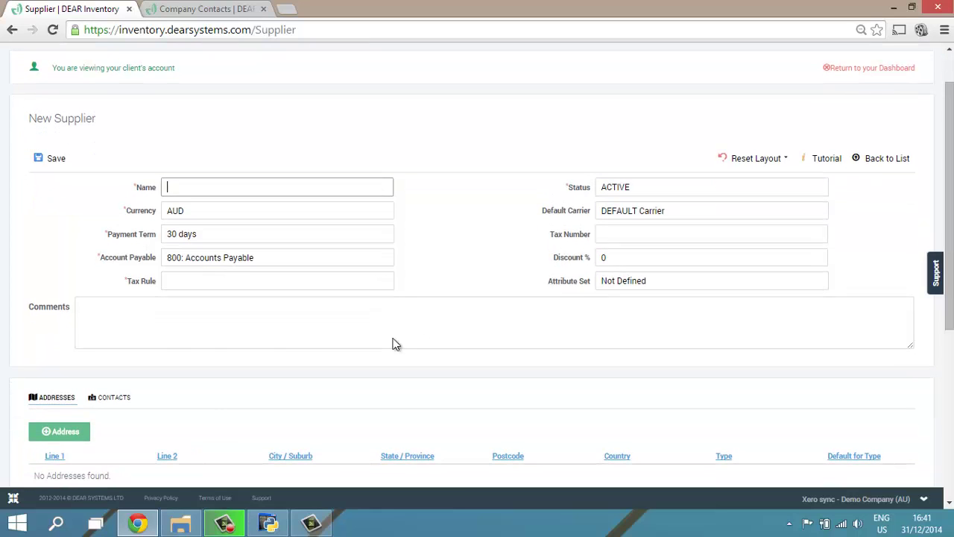